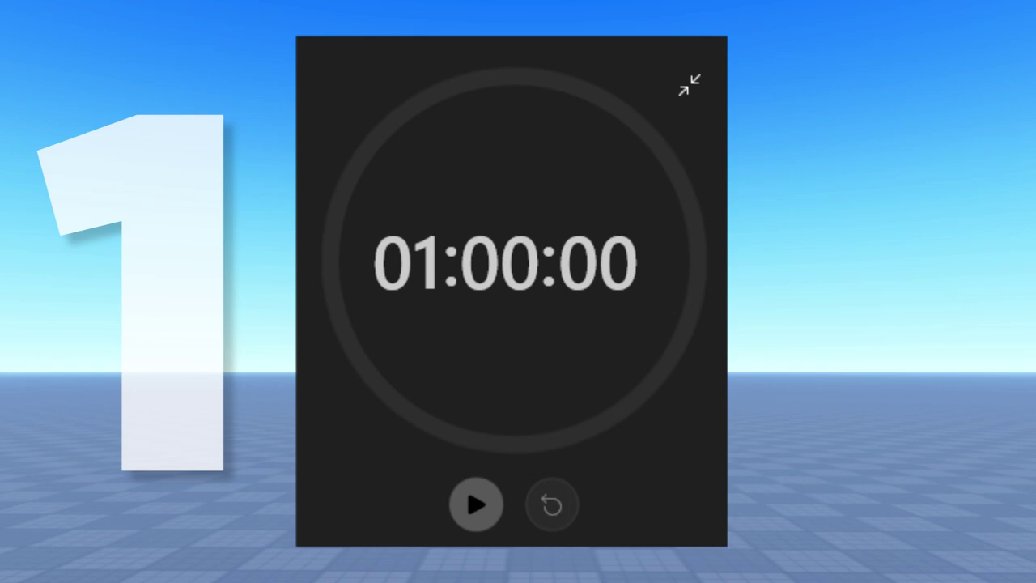
# Start the one-hour countdown timer
pyautogui.click(465, 524)
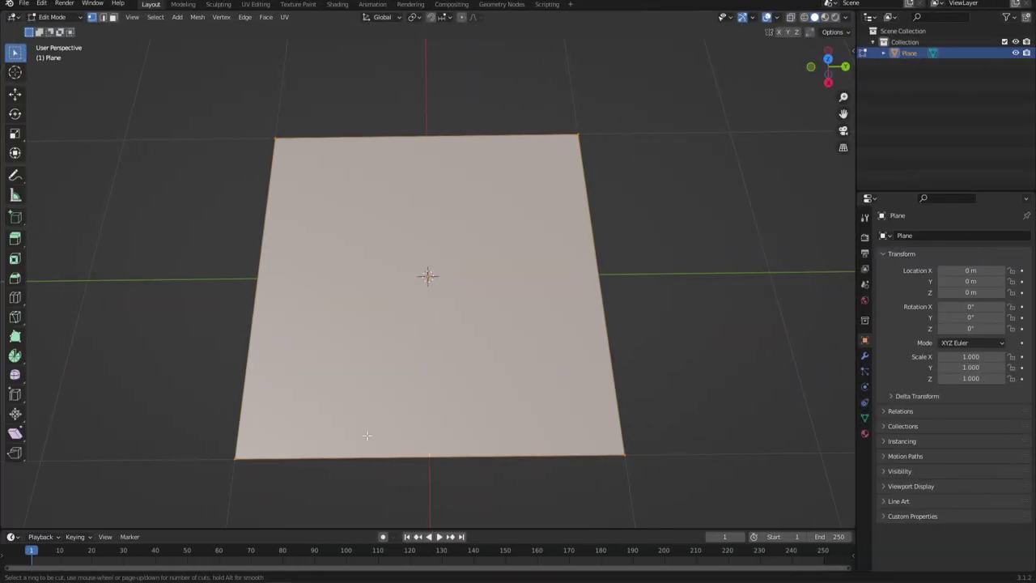
# In Blender, add lengthwise loop cuts through the middle of each half of the plane, dividing it into four strips
pyautogui.click(358, 439)
pyautogui.click(357, 439)
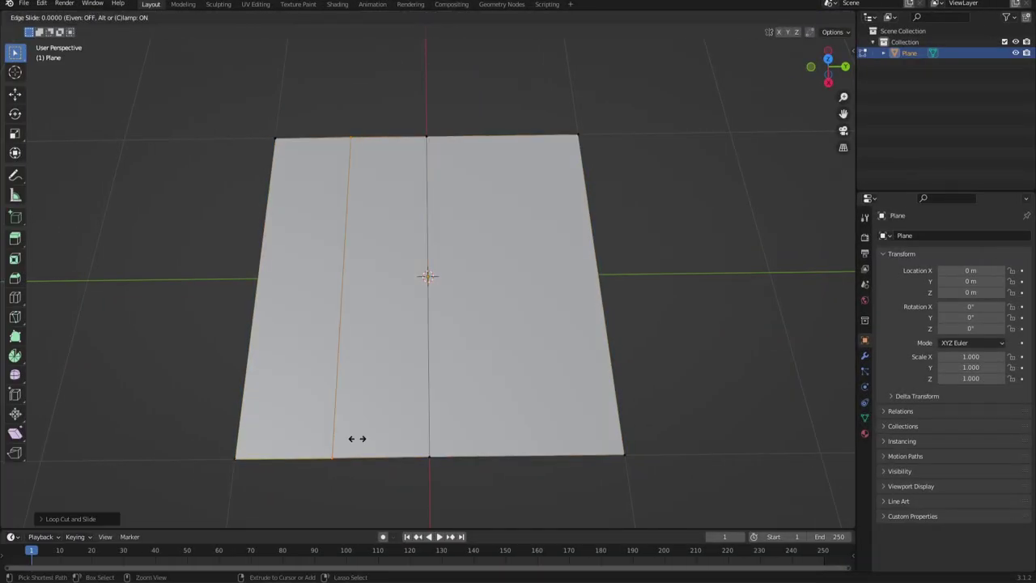
pyautogui.click(520, 442)
pyautogui.click(540, 437)
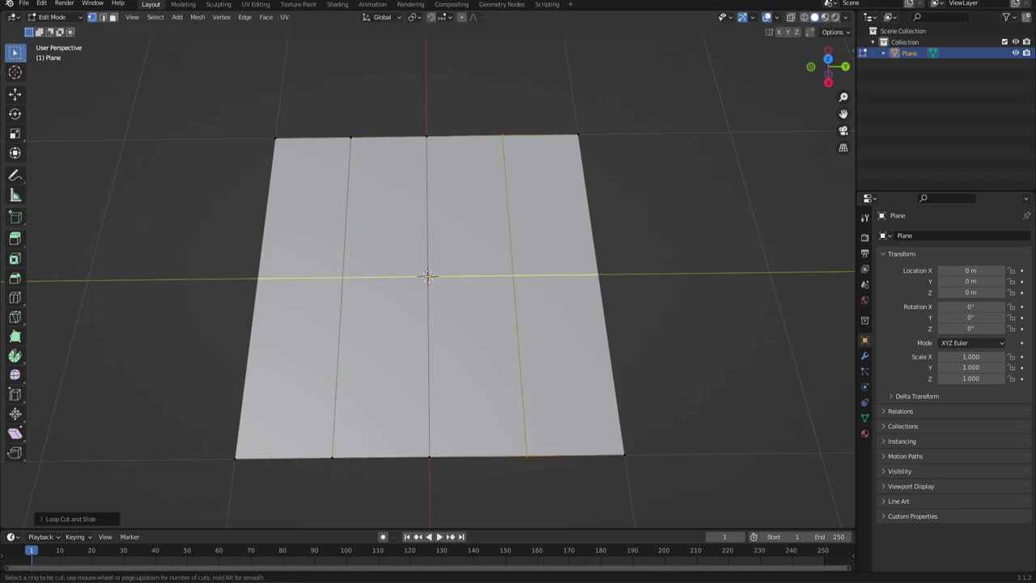
# Extrude the selected terrain outline downward in front view to form the island's side walls
pyautogui.press('a')
pyautogui.press('KP_1')
pyautogui.press('e')
pyautogui.click(572, 362)
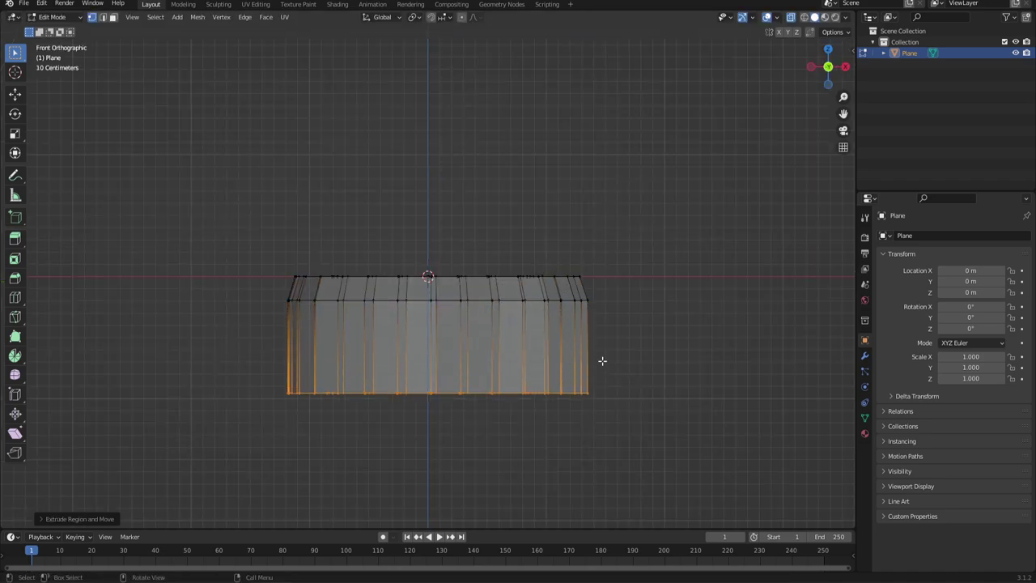
# Scale the island's bottom edge ring and extrude it further downward
pyautogui.press('s')
pyautogui.click(605, 366)
pyautogui.press('e')
pyautogui.click(606, 388)
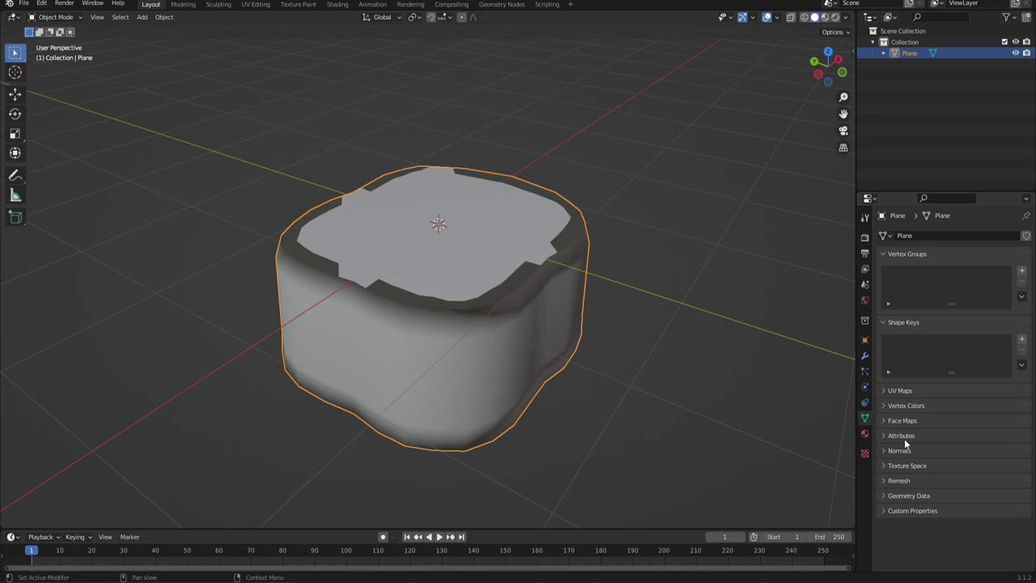
# Turn on Auto Smooth in the island mesh's normals settings
pyautogui.click(891, 450)
pyautogui.click(941, 467)
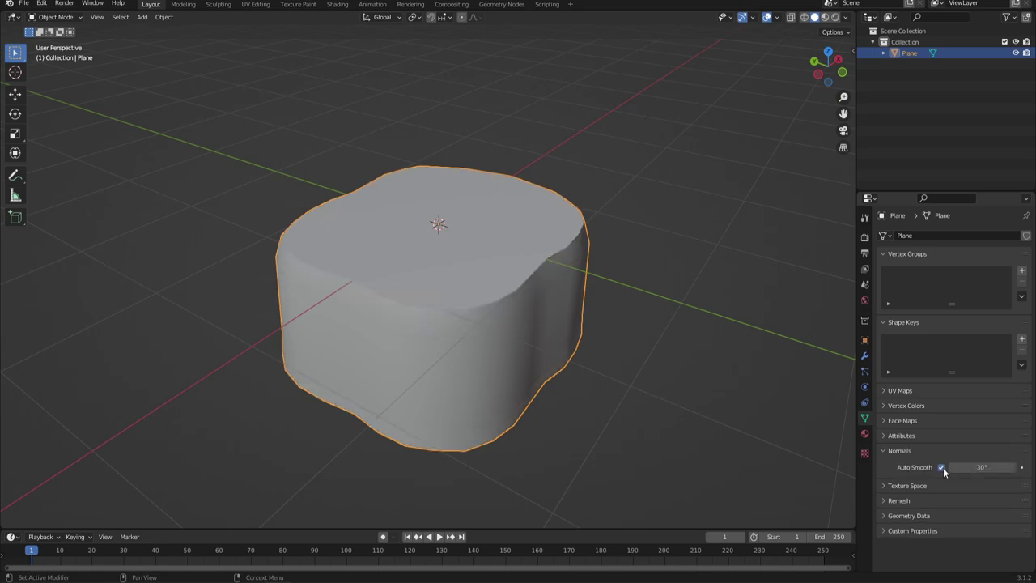
pyautogui.moveTo(523, 365); pyautogui.dragTo(564, 365, button='middle')
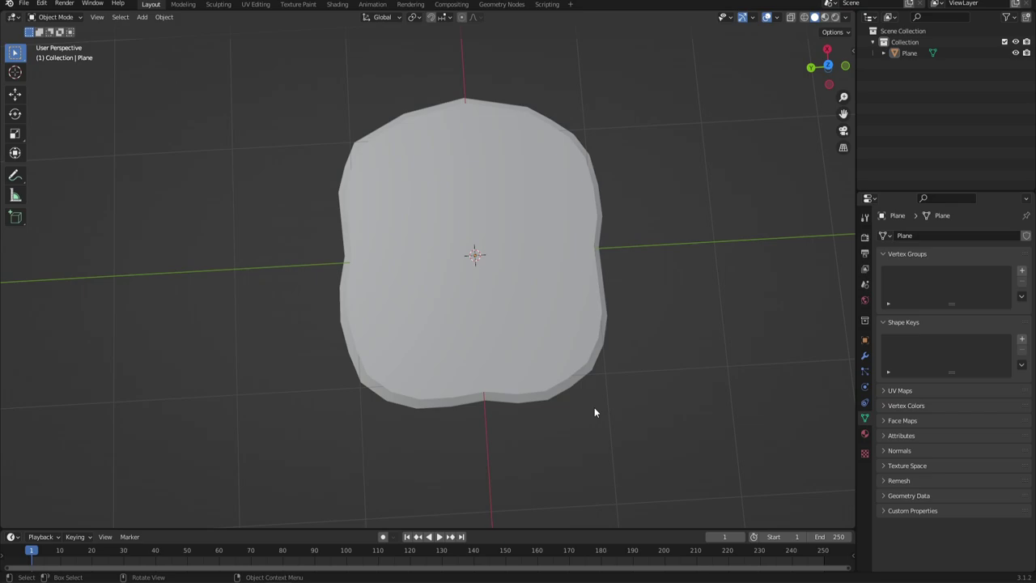
pyautogui.moveTo(594, 412); pyautogui.dragTo(464, 357, button='middle')
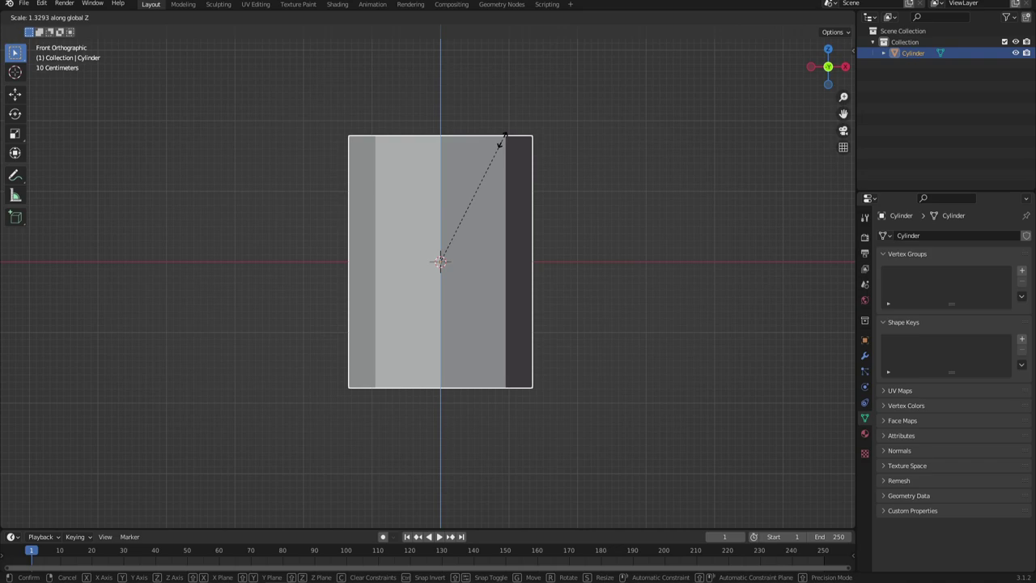
# Scale the cylinder to about 1.33 along Z and add horizontal loop cuts around its body
pyautogui.click(501, 139)
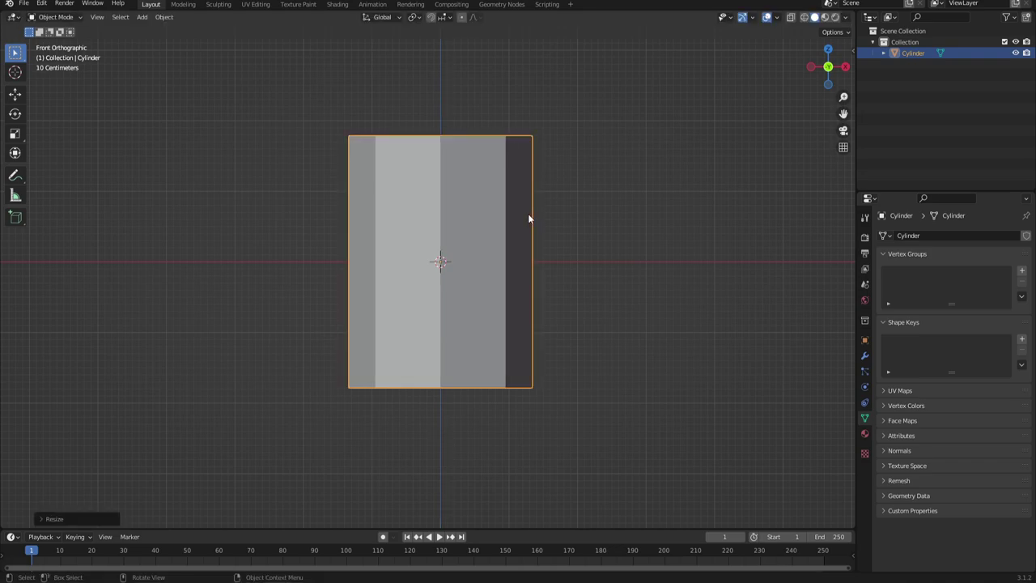
pyautogui.press('Tab')
pyautogui.hotkey('ctrl', 'r')
pyautogui.scroll(1, 516, 220)
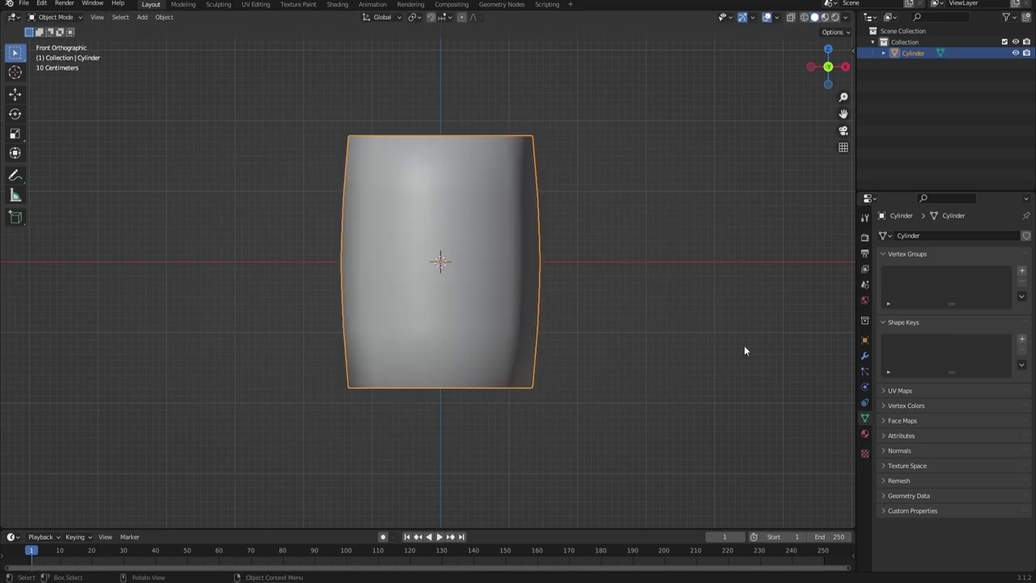
pyautogui.click(885, 448)
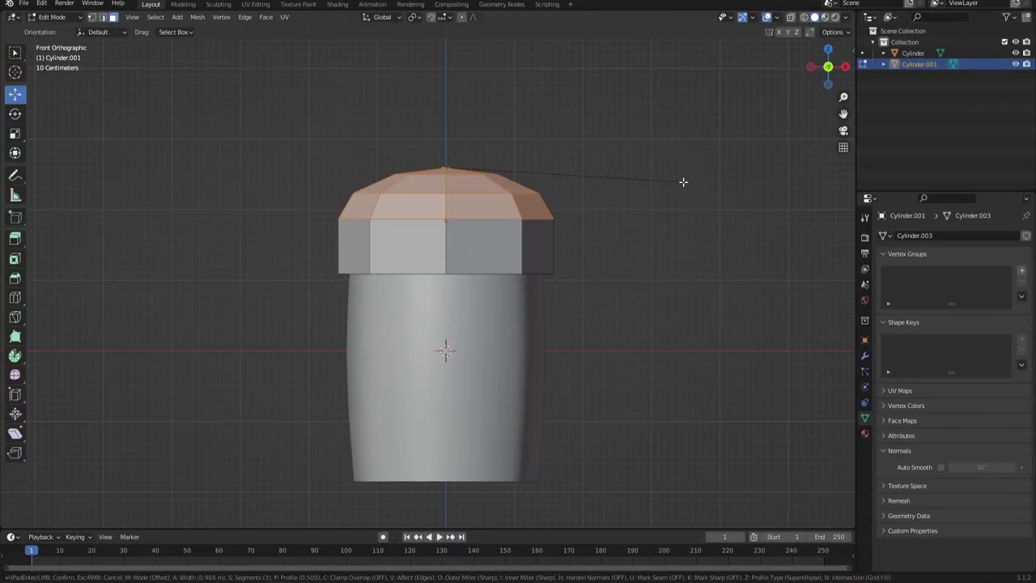
# Bevel the upper rim of the mountain's cap cylinder with 3 segments and a width of about 0.97 m
pyautogui.click(660, 180)
pyautogui.press('s')
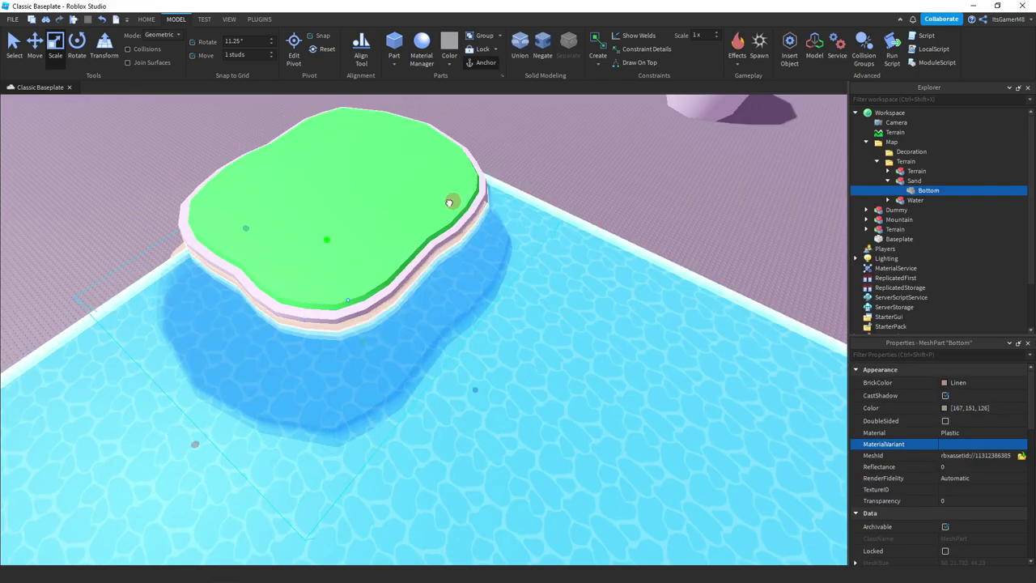
# In Roblox Studio, scale the sand's Bottom mesh upward beneath the grass island
pyautogui.moveTo(449, 202); pyautogui.dragTo(470, 176)
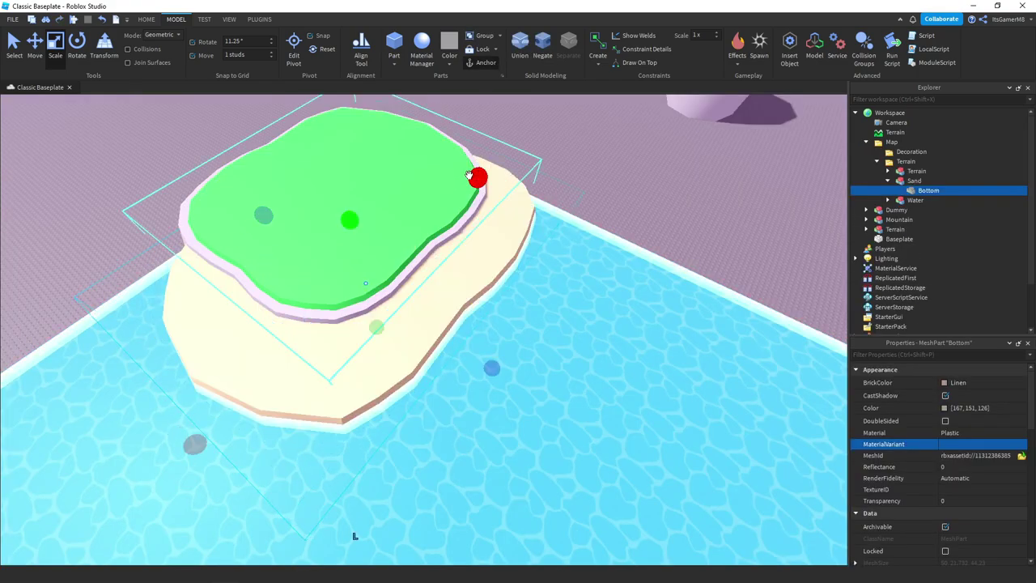
pyautogui.moveTo(346, 314); pyautogui.dragTo(349, 253, button='right')
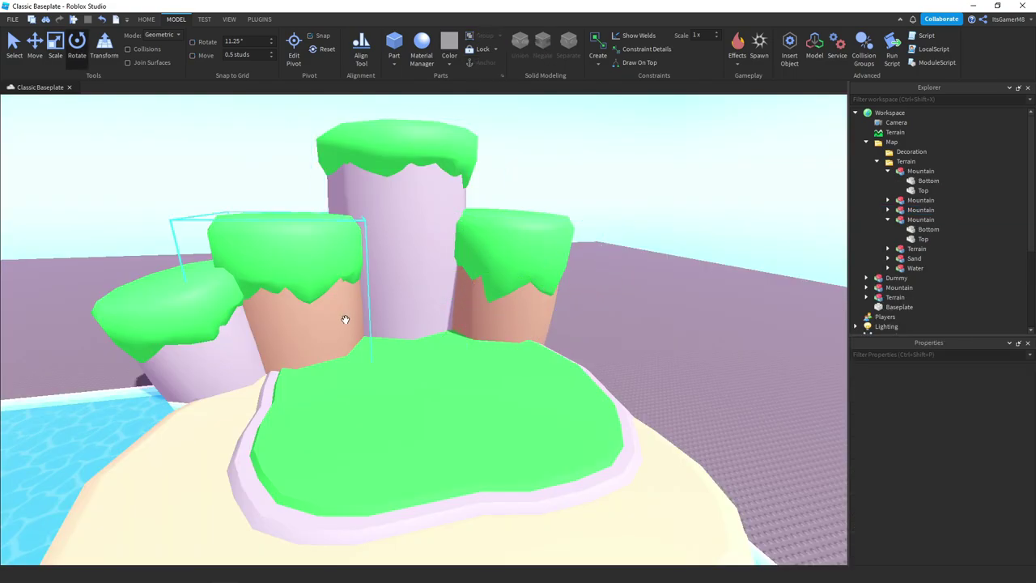
# Select the peach-coloured mountain beside the tallest one, and activate Move for the separate grass terrain island in the water
pyautogui.click(320, 321)
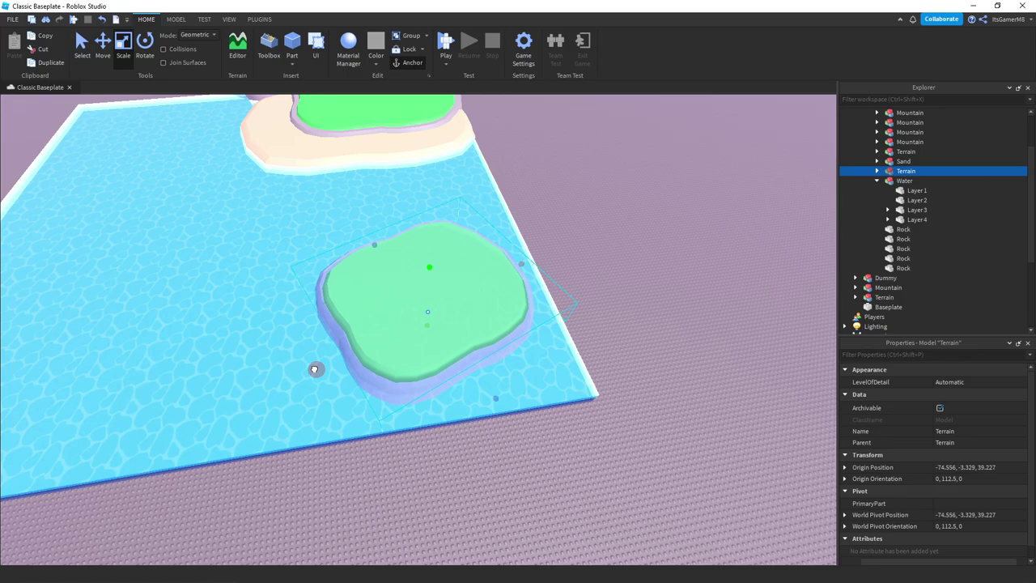
pyautogui.click(102, 49)
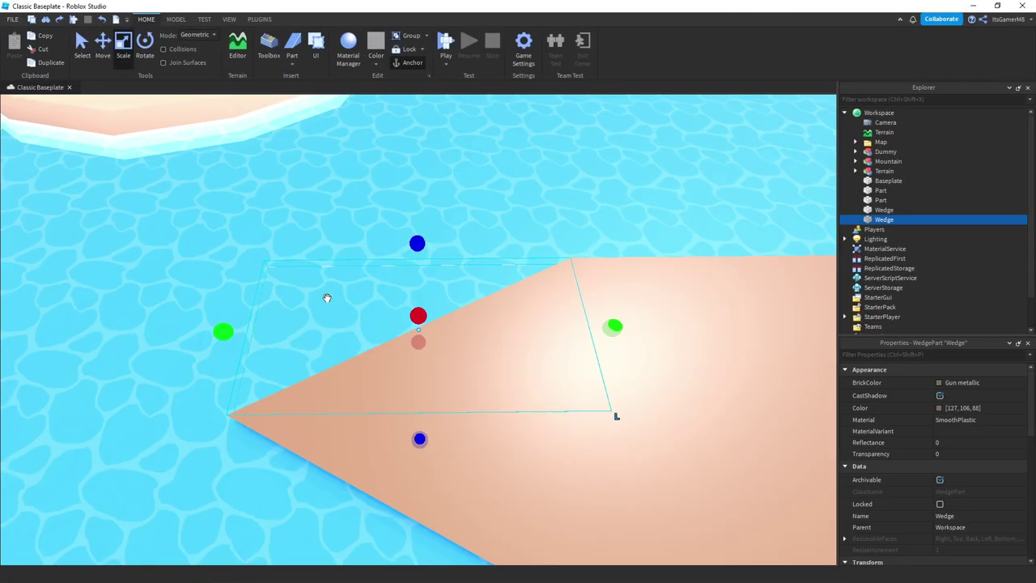
# Scale the wedge at the ship's bow upward to raise the side of the hull
pyautogui.moveTo(326, 296)
pyautogui.mouseDown(button='right')
pyautogui.moveTo(340, 291)
pyautogui.moveTo(328, 284)
pyautogui.mouseUp(button='right')
pyautogui.moveTo(328, 284); pyautogui.dragTo(320, 234)
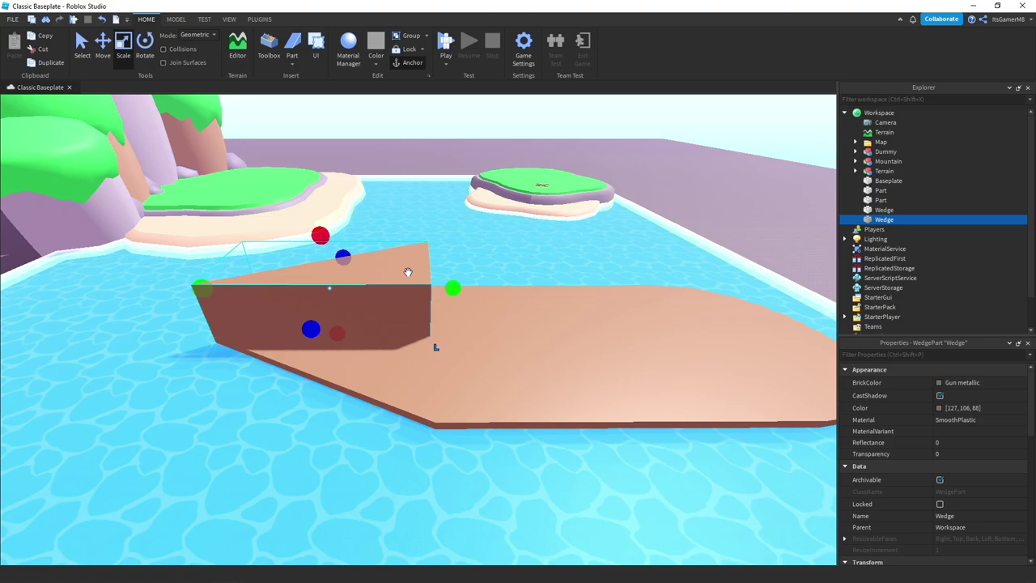
pyautogui.scroll(-3, 908, 466)
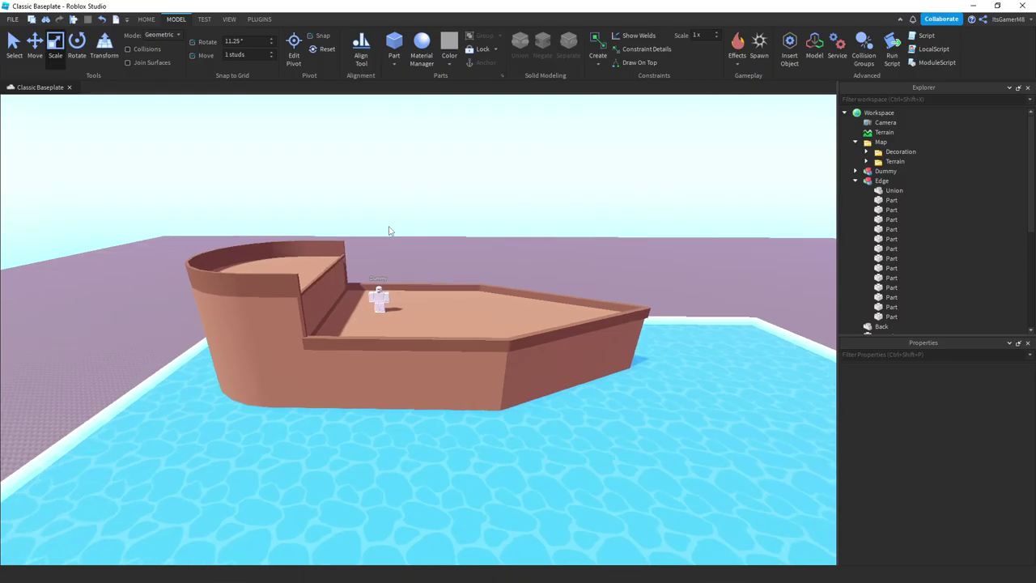
# Select the pointed bow section of the ship's deck
pyautogui.scroll(2, 388, 230)
pyautogui.scroll(8, 388, 230)
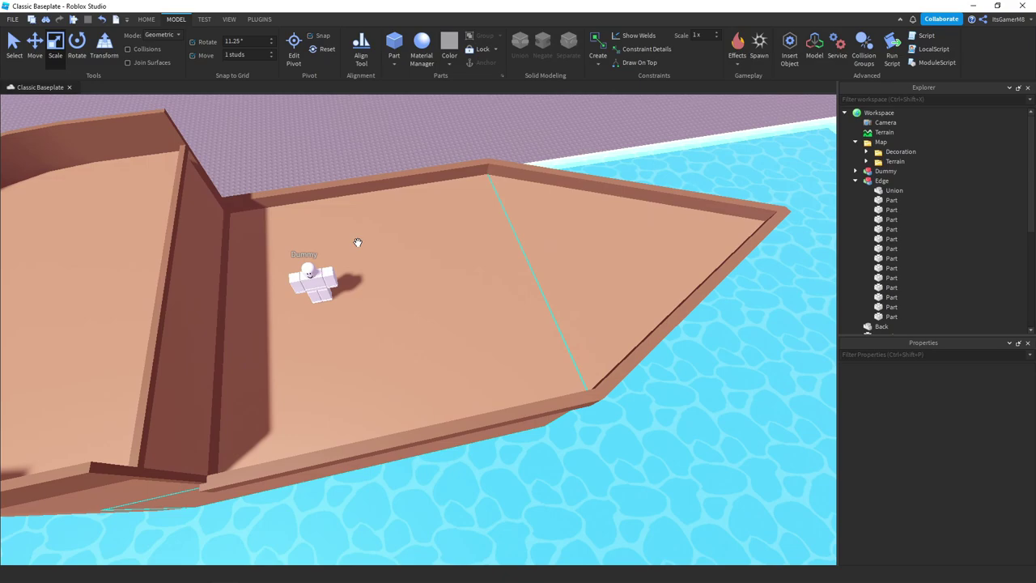
pyautogui.moveTo(357, 242); pyautogui.dragTo(436, 245, button='right')
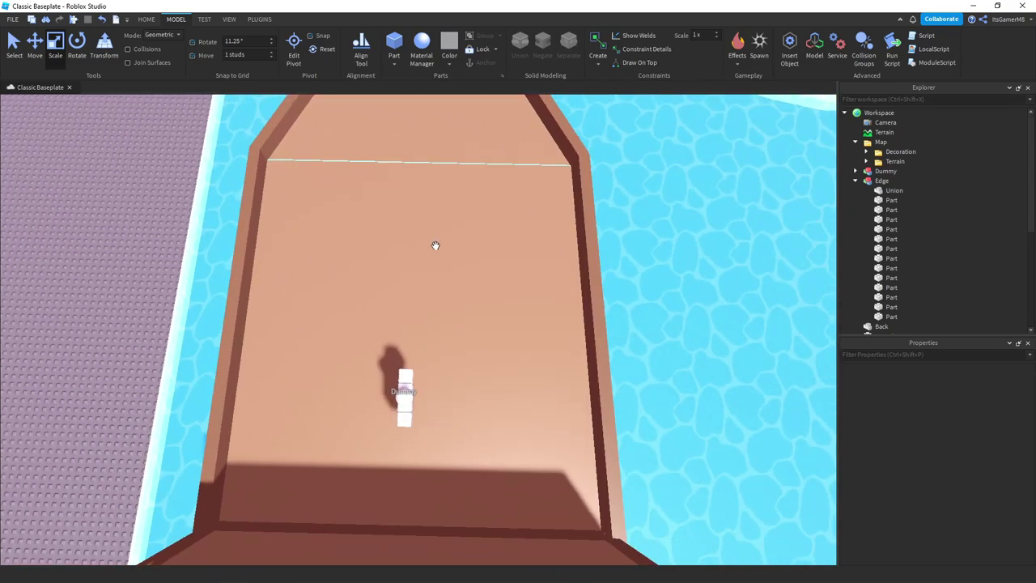
pyautogui.click(412, 123)
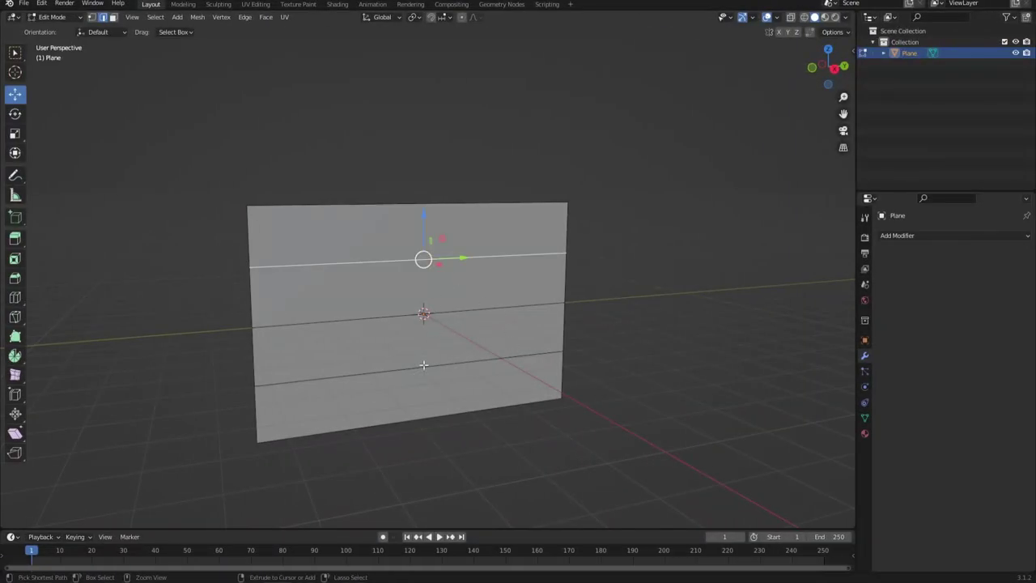
# In Blender, move the upper and lower inner edges about 0.73 m along X and the middle edge outward, curving the plane into a sail
pyautogui.moveTo(419, 371); pyautogui.dragTo(425, 314, button='middle')
pyautogui.press('g')
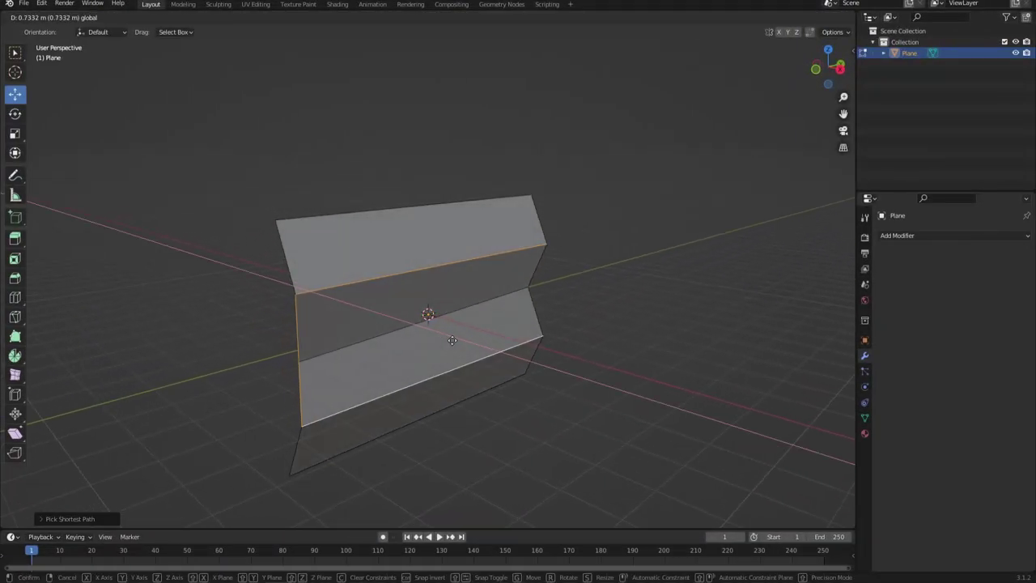
pyautogui.click(392, 336)
pyautogui.press('g')
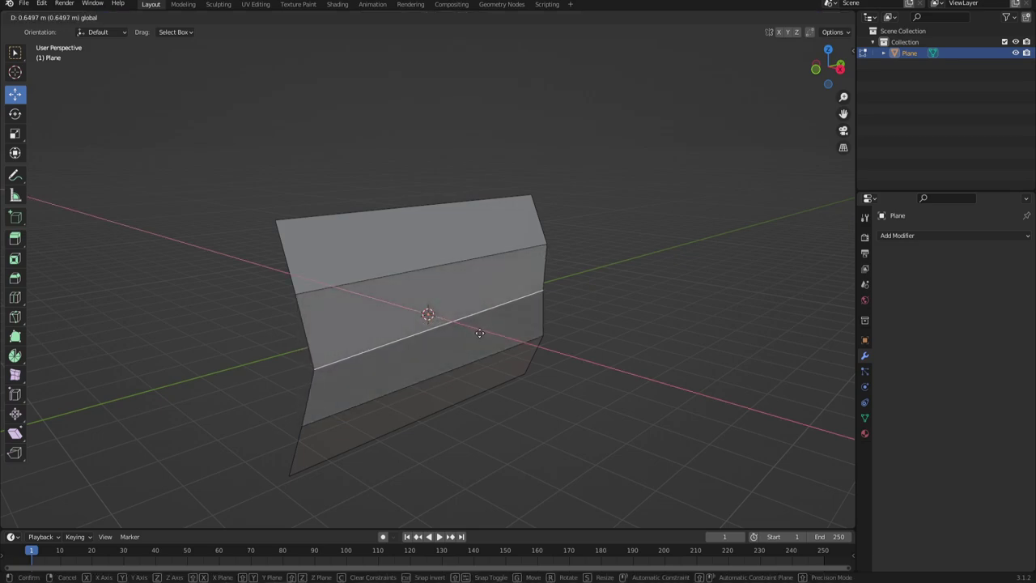
pyautogui.click(426, 338)
pyautogui.moveTo(453, 323); pyautogui.dragTo(530, 323, button='middle')
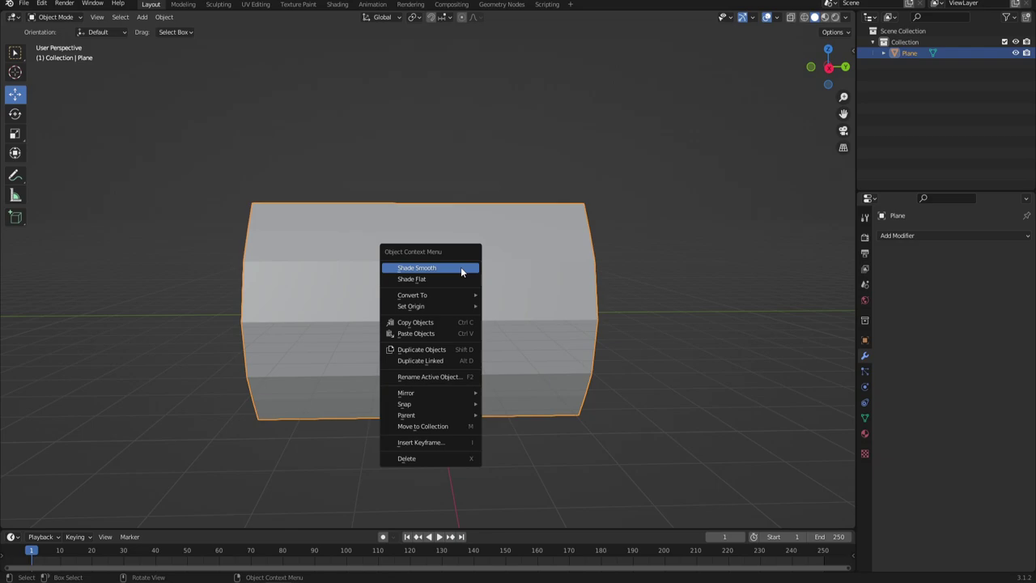
# Shade the curved sail plane smooth and turn on Auto Smooth for its normals
pyautogui.click(864, 418)
pyautogui.click(941, 467)
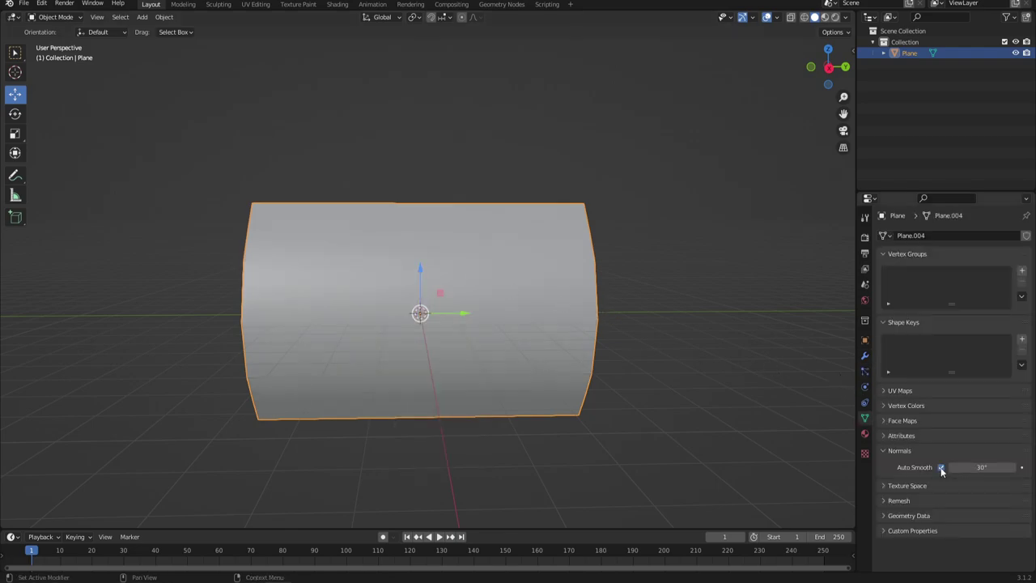
pyautogui.click(722, 416)
pyautogui.moveTo(722, 405); pyautogui.dragTo(555, 410, button='middle')
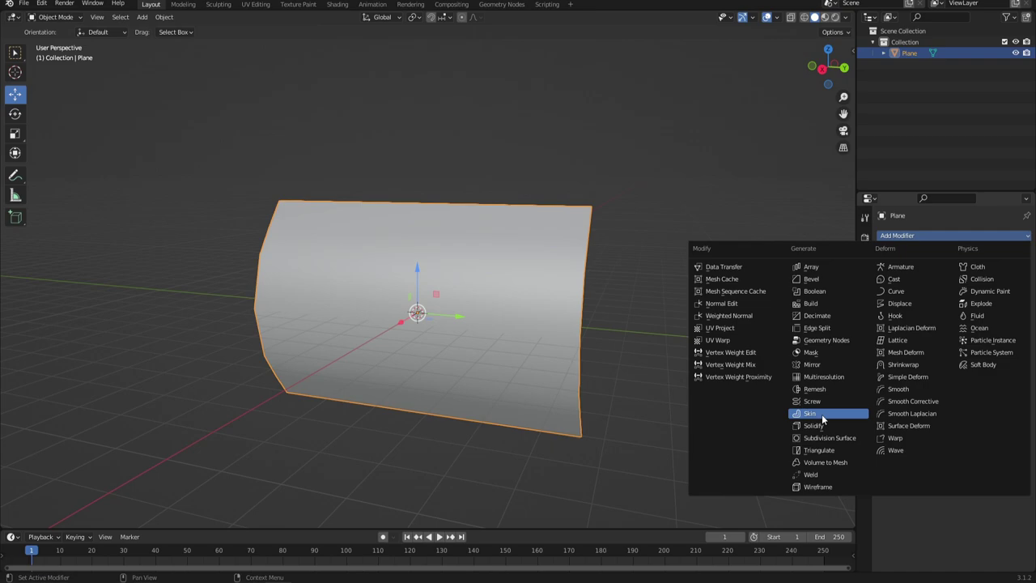
# Add a Solidify modifier to the curved sail plane
pyautogui.click(818, 425)
pyautogui.moveTo(743, 410); pyautogui.dragTo(593, 390, button='middle')
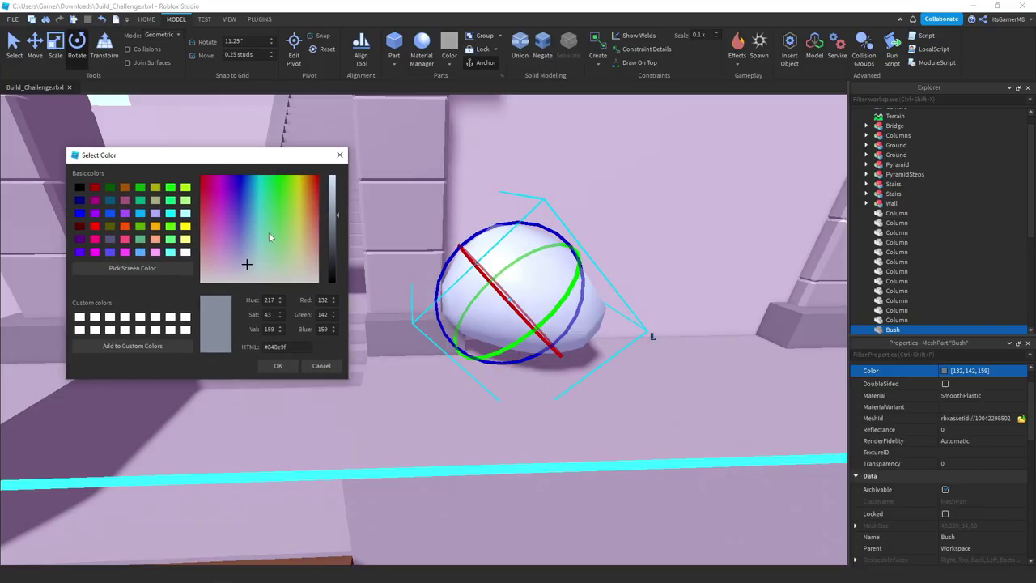
# In Roblox Studio, colour the bush green, around RGB 59, 127, 78, and brighten it slightly
pyautogui.click(273, 224)
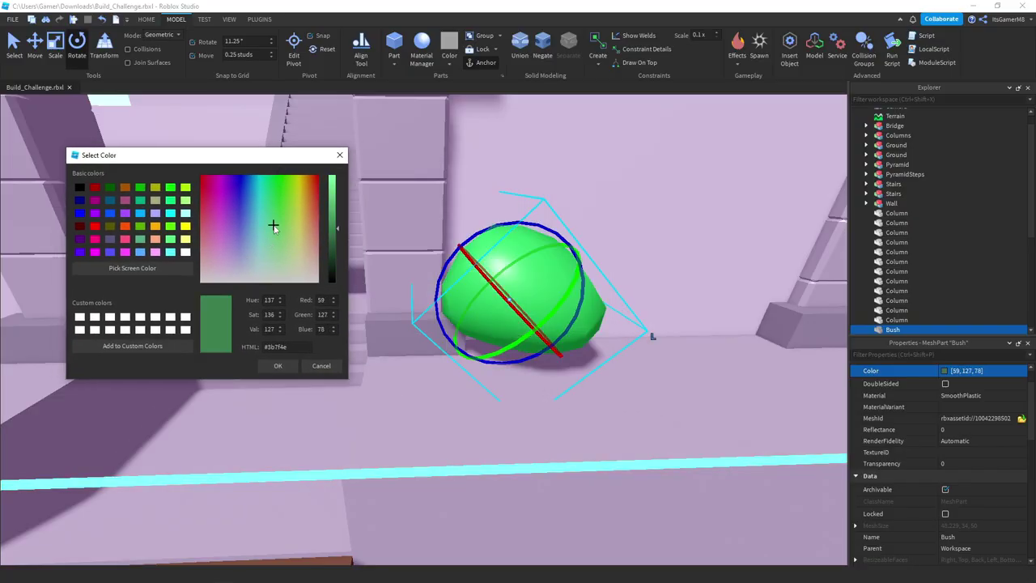
pyautogui.click(334, 224)
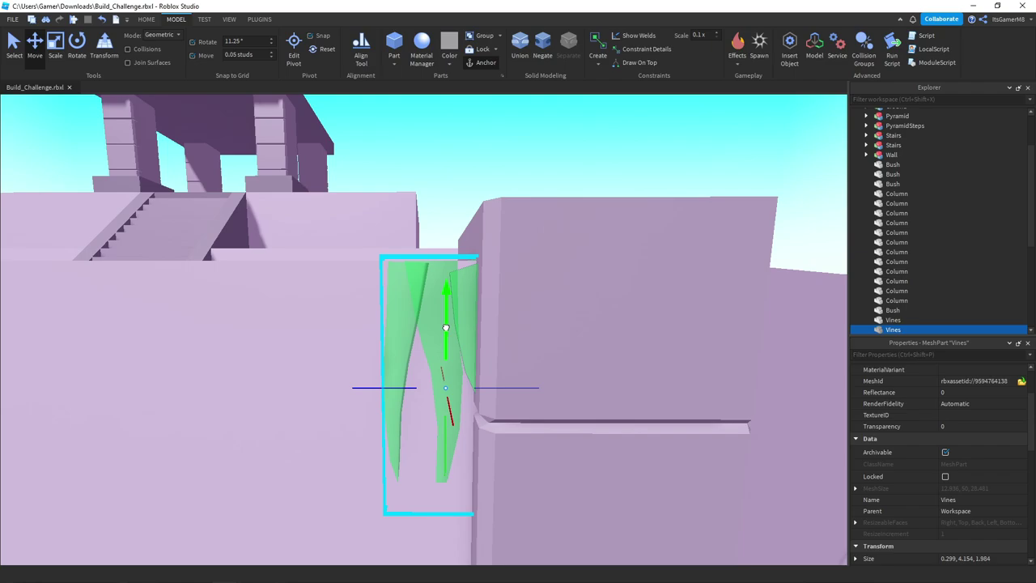
pyautogui.click(77, 45)
pyautogui.moveTo(441, 311); pyautogui.dragTo(385, 220)
pyautogui.hotkey('ctrl', 'z')
pyautogui.click(36, 47)
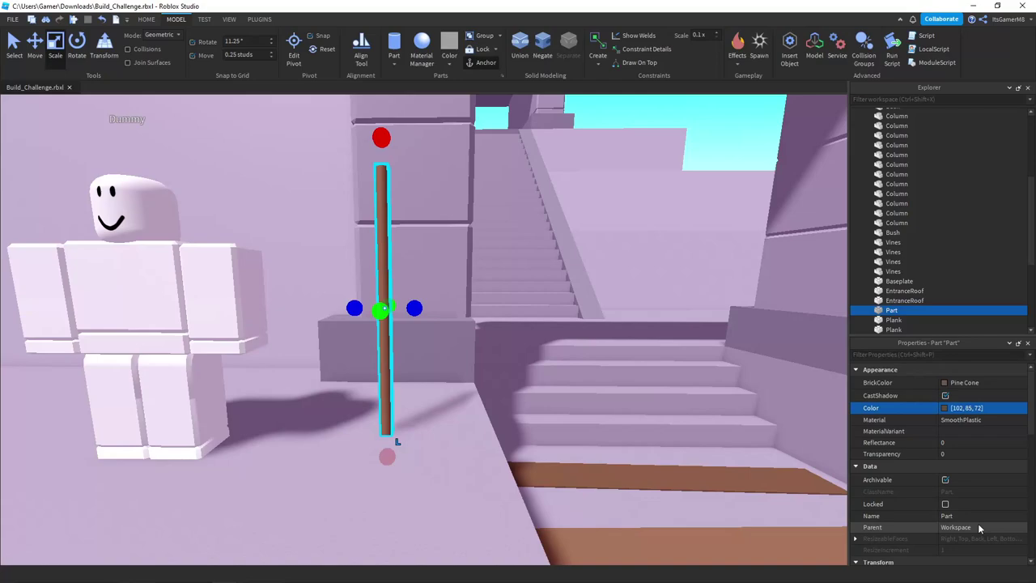
# Open the name of the thin brown pole part for editing
pyautogui.click(978, 516)
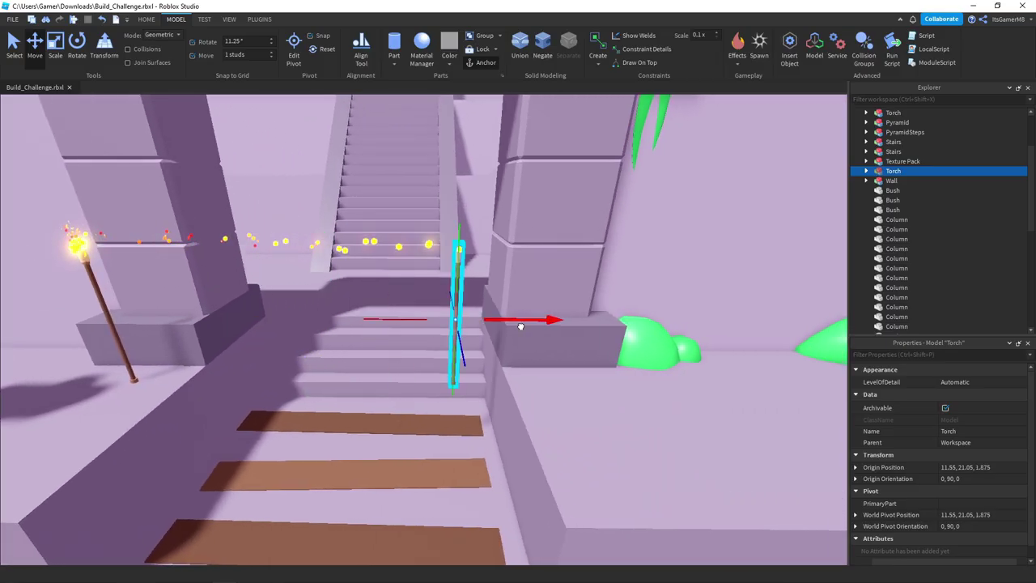
# Move the selected torch 7 studs sideways, placing it in front of the column next to the bushes
pyautogui.moveTo(550, 320); pyautogui.dragTo(604, 320)
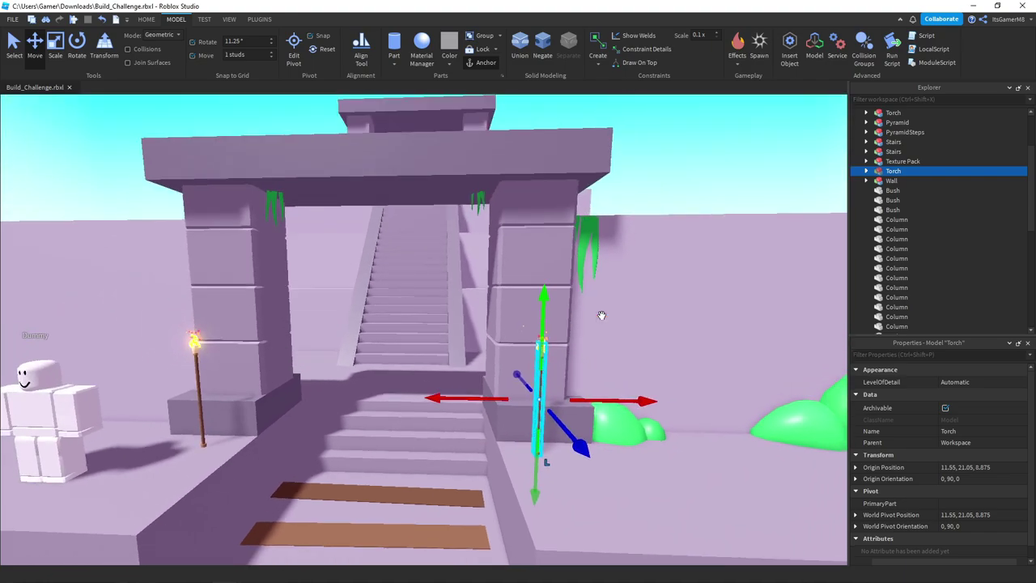
pyautogui.scroll(-5, 601, 134)
pyautogui.click(602, 134)
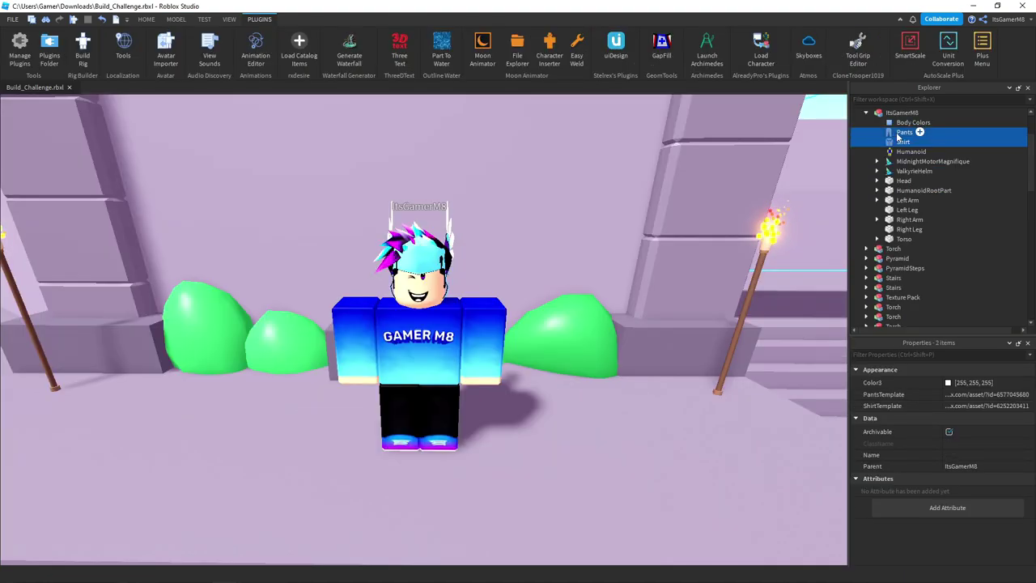
# Select the character's Body Colors and open its HeadColor for editing
pyautogui.click(905, 123)
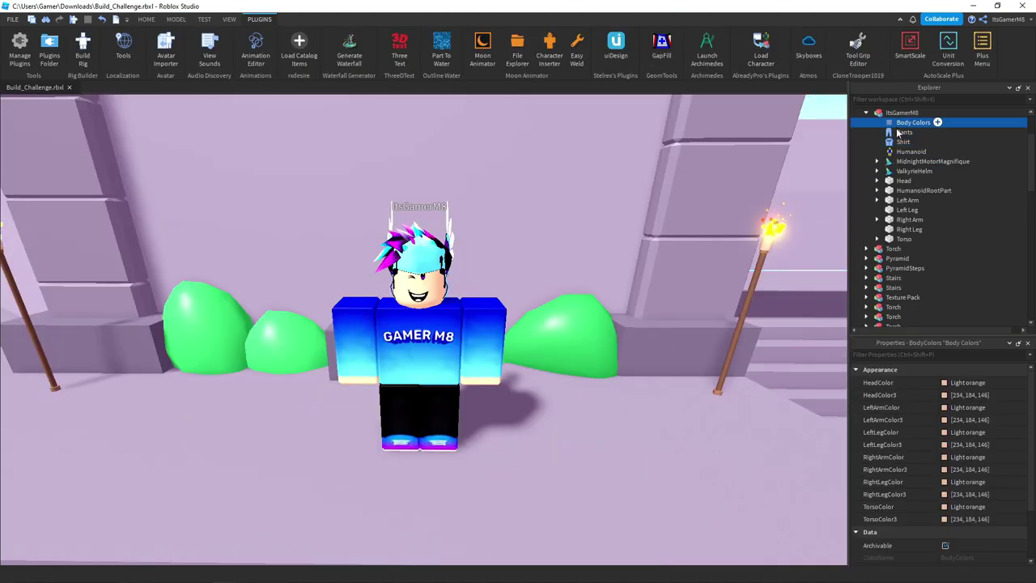
pyautogui.click(949, 384)
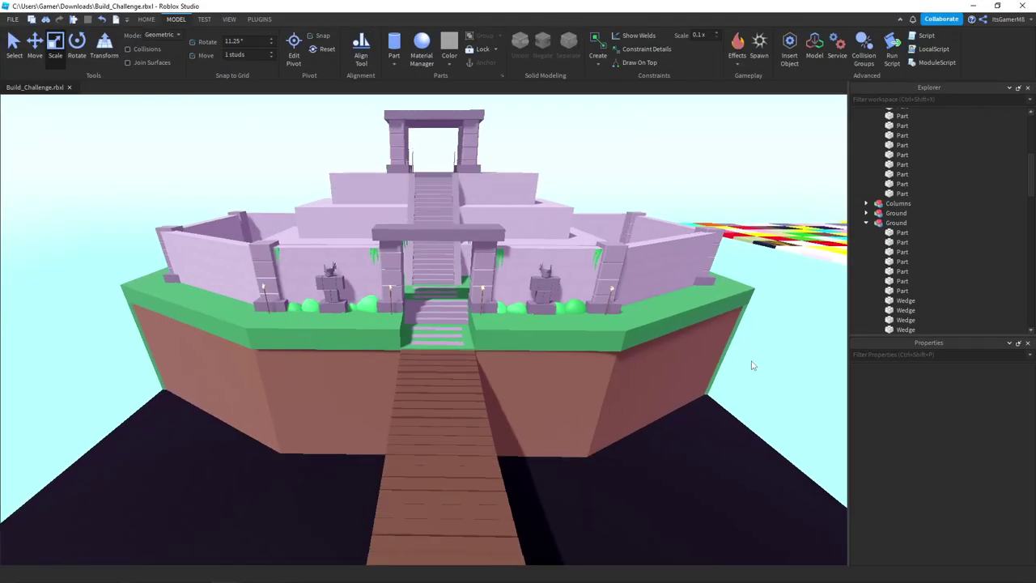
# Move the selected tree model along the front edge of the temple island, near the corner column with the torch
pyautogui.press('w')
pyautogui.press('s')
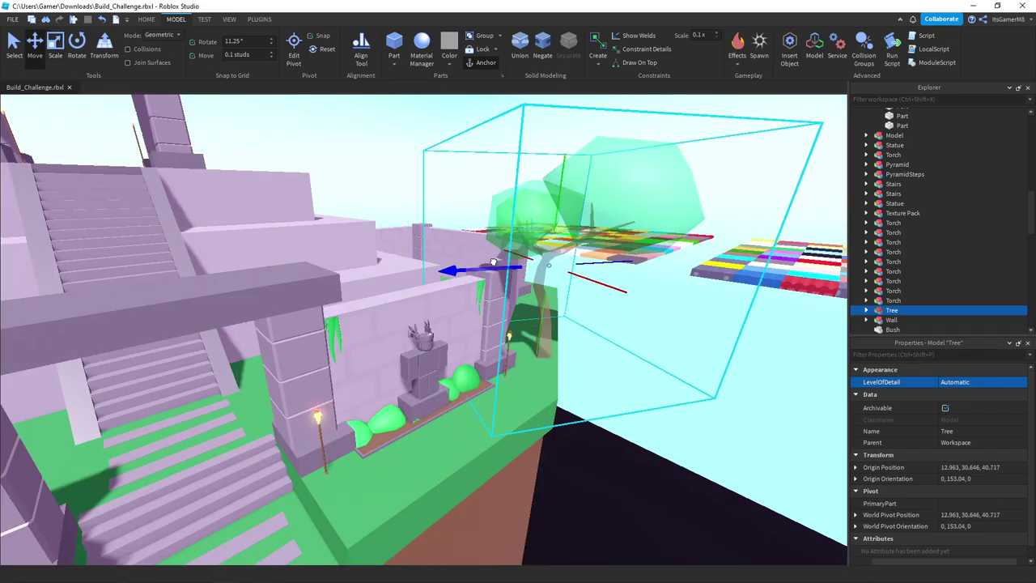
pyautogui.moveTo(583, 280); pyautogui.dragTo(608, 280)
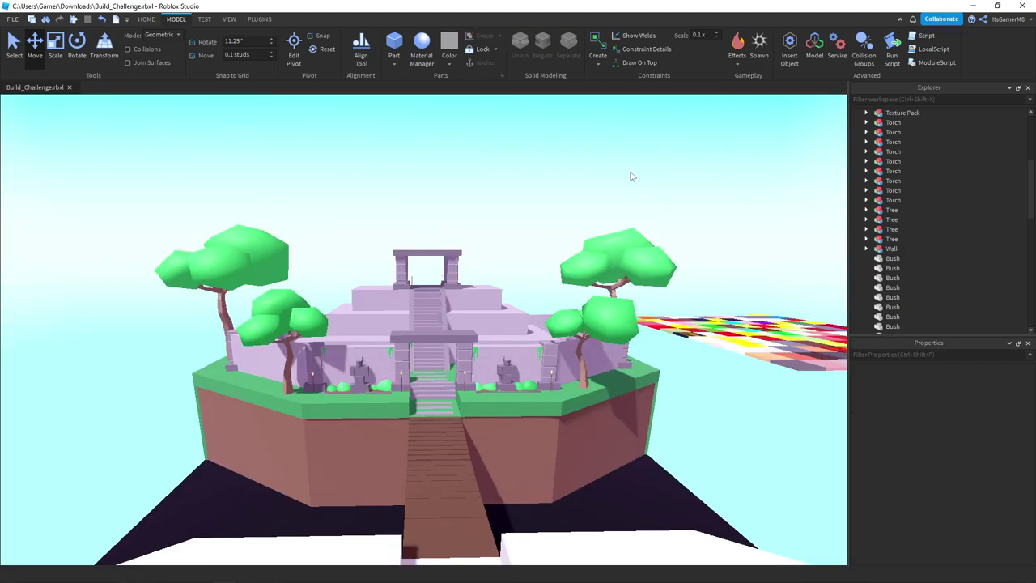
pyautogui.scroll(3, 631, 177)
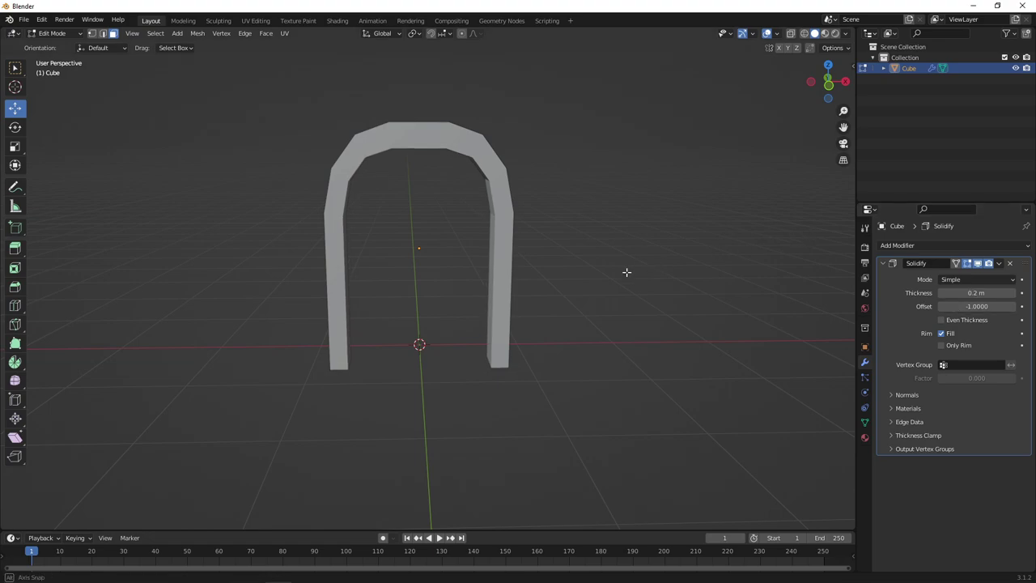
# Switch to Blender and take the solidified arch out of Edit Mode
pyautogui.moveTo(626, 272); pyautogui.dragTo(659, 275, button='middle')
pyautogui.press('Tab')
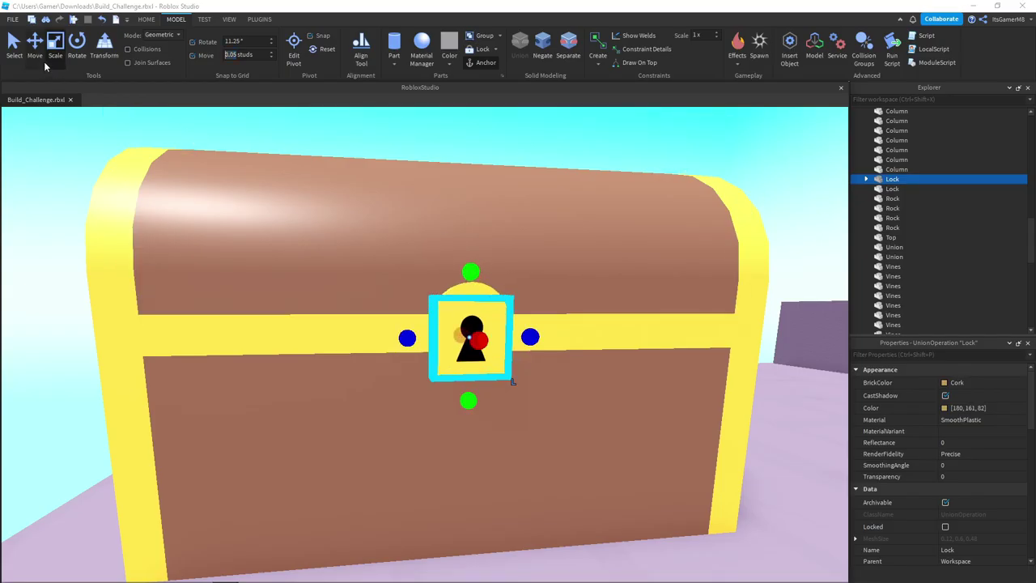
# Switch to Roblox Studio and activate the Move tool for the treasure chest's selected lock
pyautogui.click(35, 44)
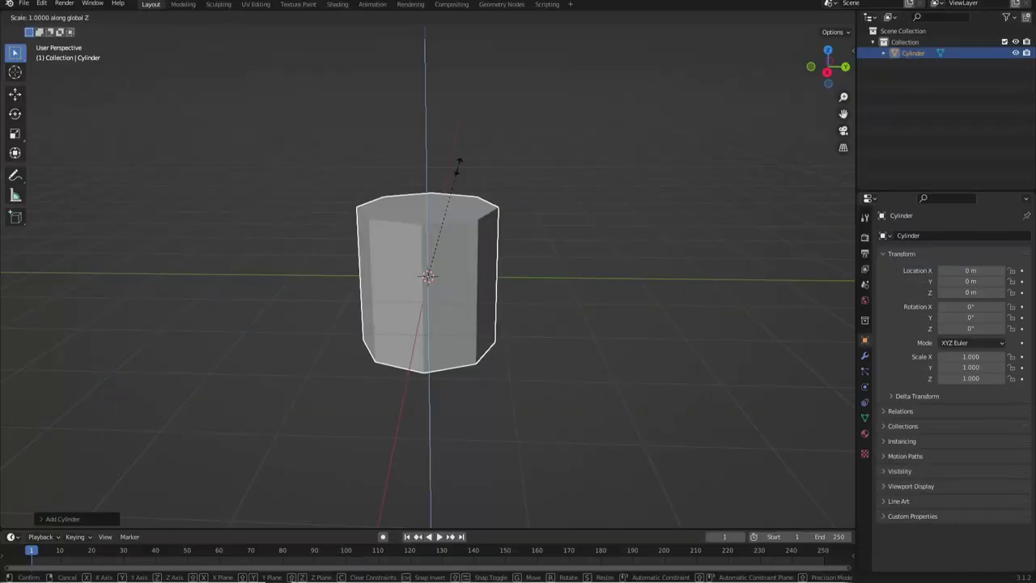
# In Blender, flatten the new cylinder into a thin disc by scaling it along Z to about 0.099
pyautogui.press('s')
pyautogui.press('z')
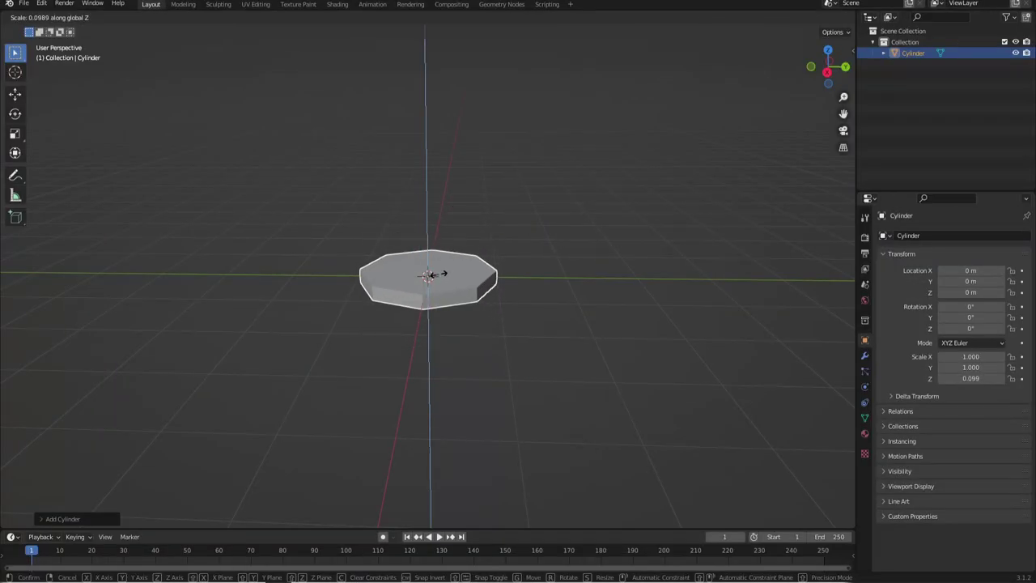
pyautogui.click(443, 275)
pyautogui.moveTo(450, 263); pyautogui.dragTo(453, 305, button='middle')
pyautogui.scroll(3, 453, 264)
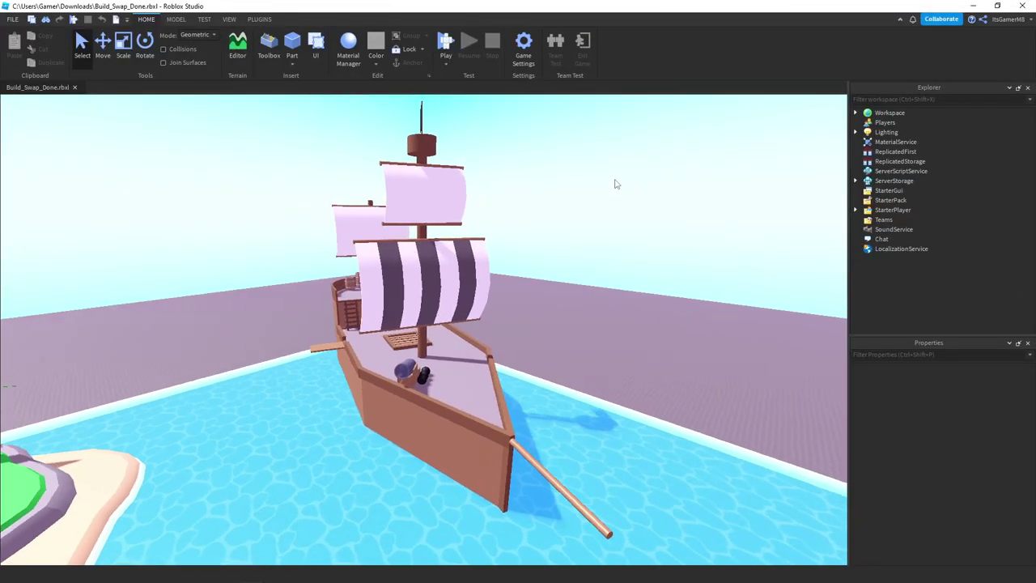
# In Roblox Studio, examine the pirate ship in Build_Swap_Done.rbxl, including its sails, steering wheel, deck grate, cabin door and cannon
pyautogui.moveTo(615, 185); pyautogui.dragTo(582, 191, button='right')
pyautogui.scroll(-10, 524, 279)
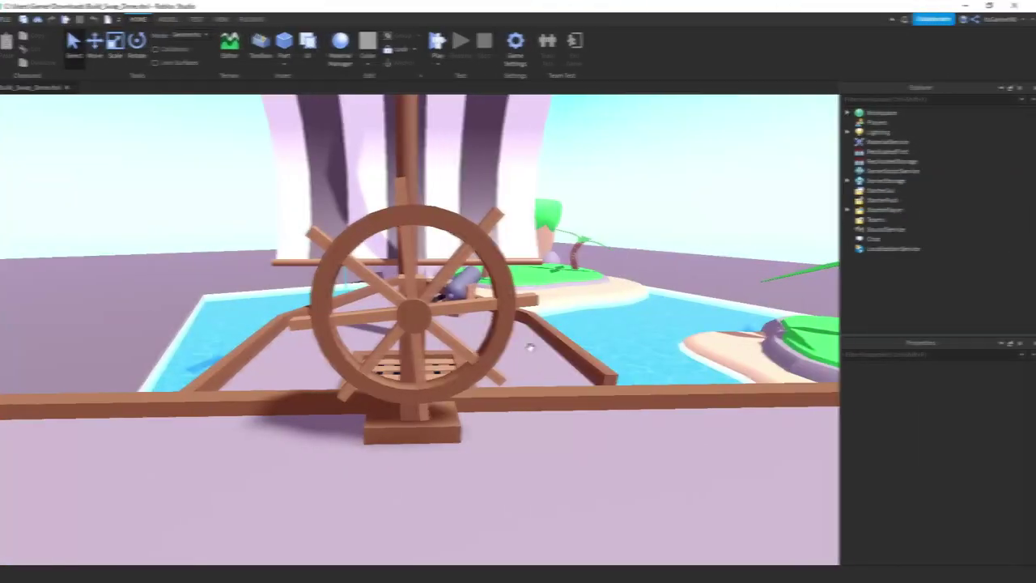
pyautogui.scroll(-5, 530, 344)
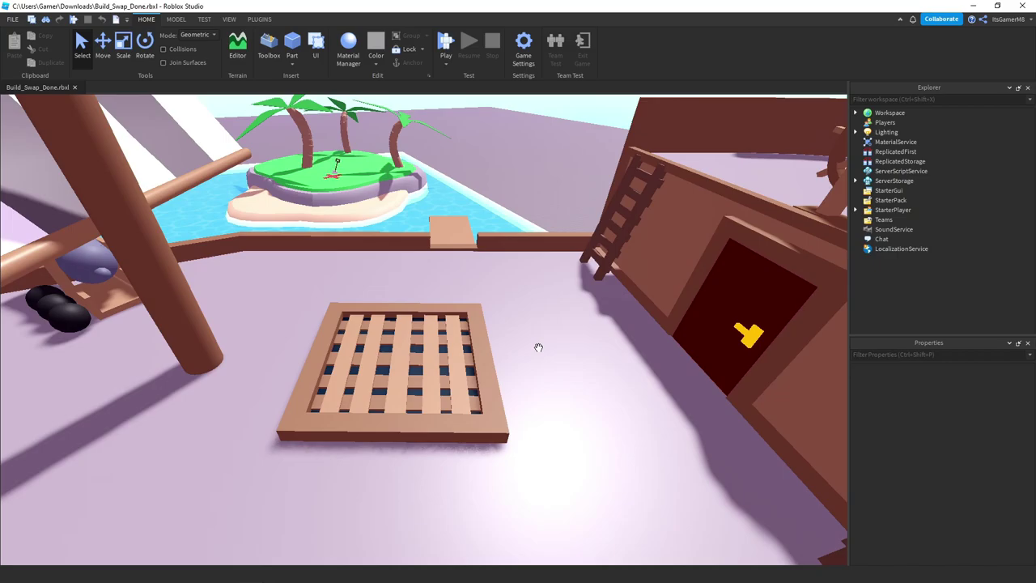
pyautogui.moveTo(538, 347); pyautogui.dragTo(538, 352, button='right')
pyautogui.scroll(10, 538, 348)
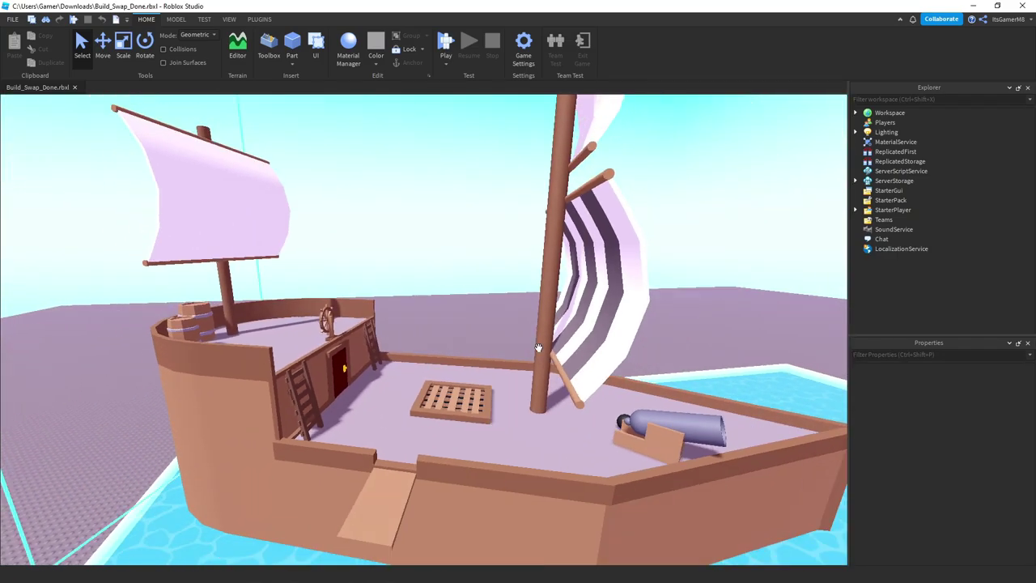
pyautogui.scroll(3, 538, 347)
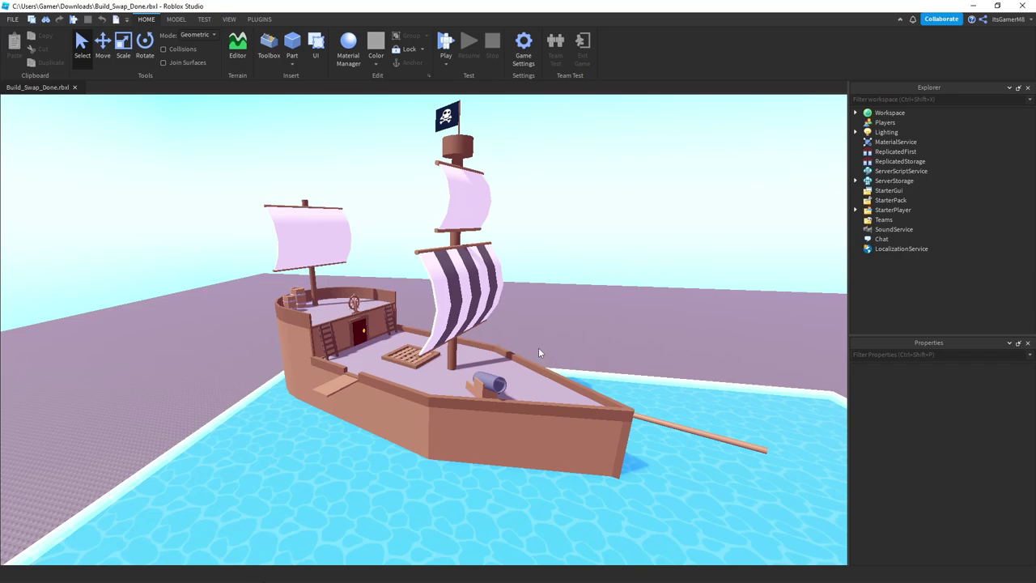